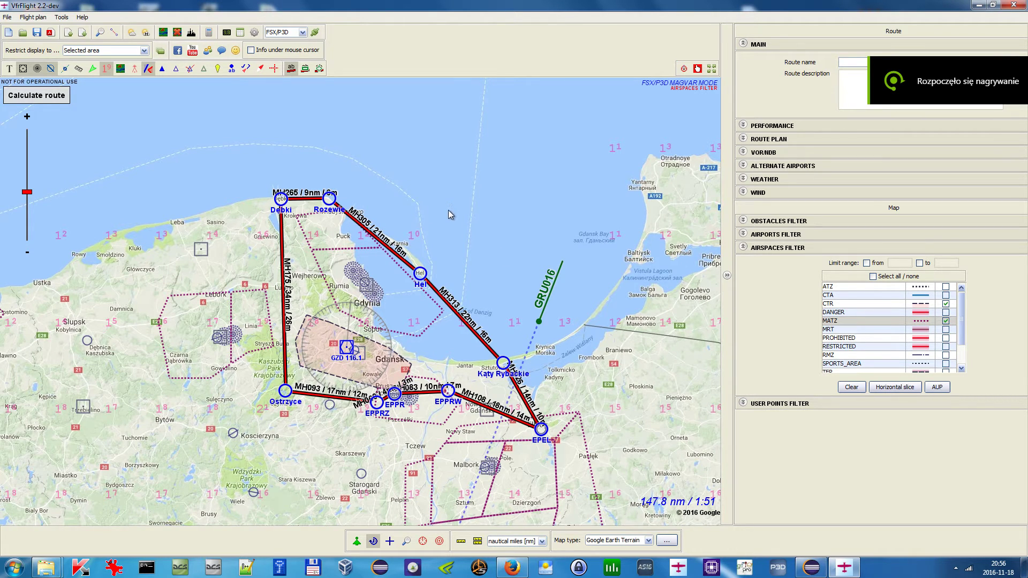
- Frame the whole route on the map and calculate it, showing the leg-by-leg results
drag(424, 210, 380, 186)
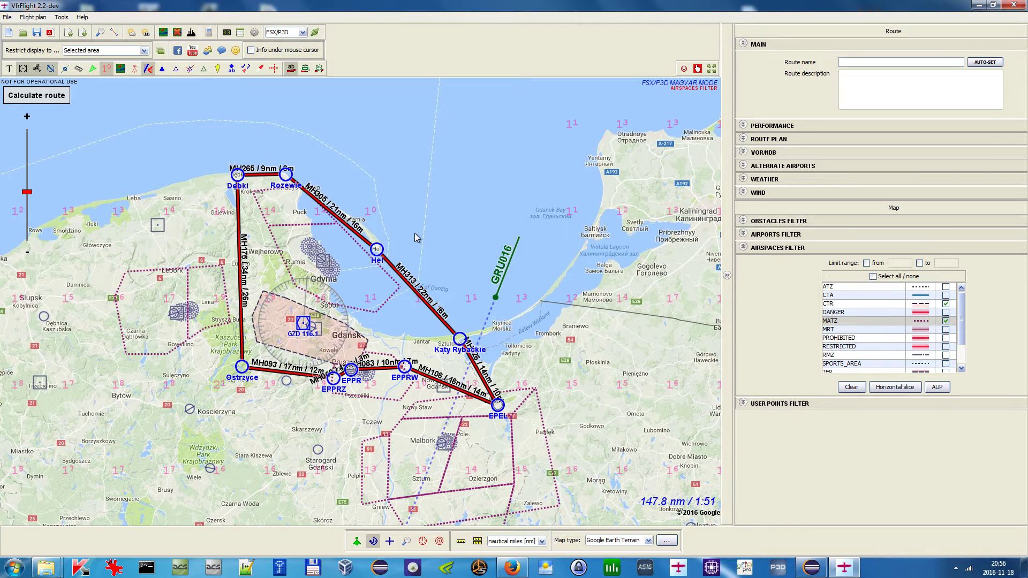
drag(407, 214, 390, 192)
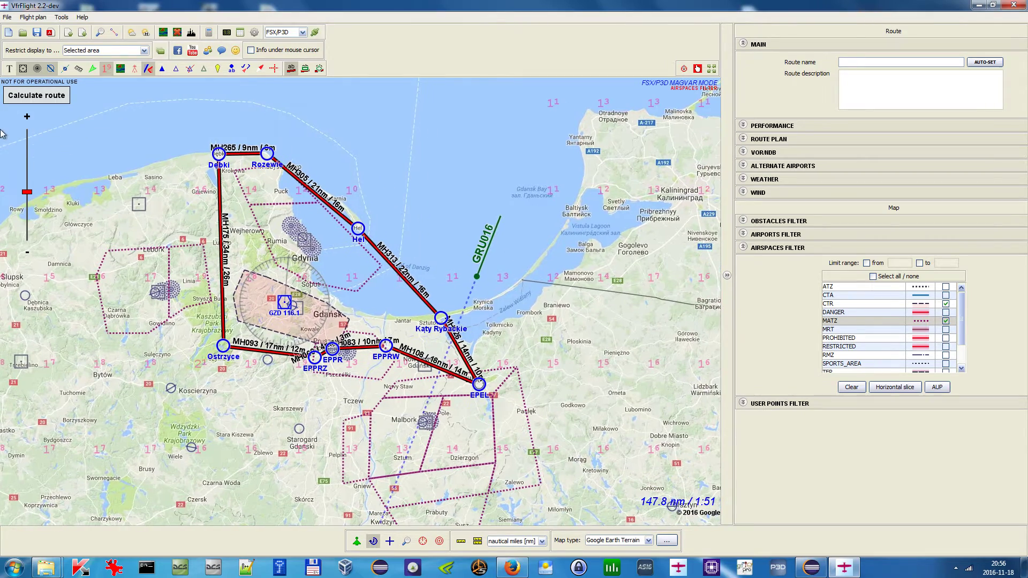
drag(205, 133, 206, 139)
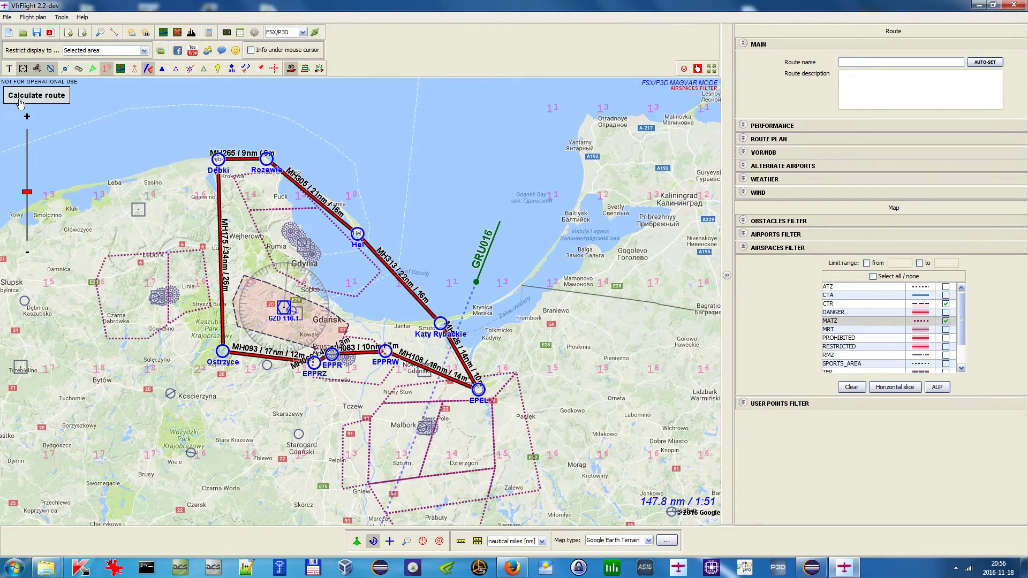
click(23, 95)
drag(489, 169, 458, 178)
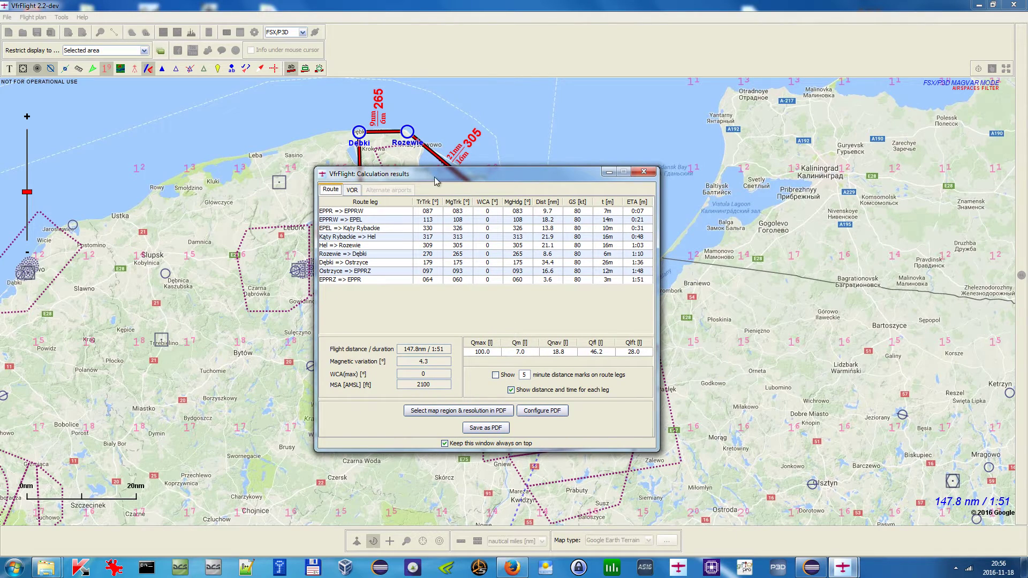
- Set the PDF export layout to 'One map for each leg' and confirm the settings
click(530, 410)
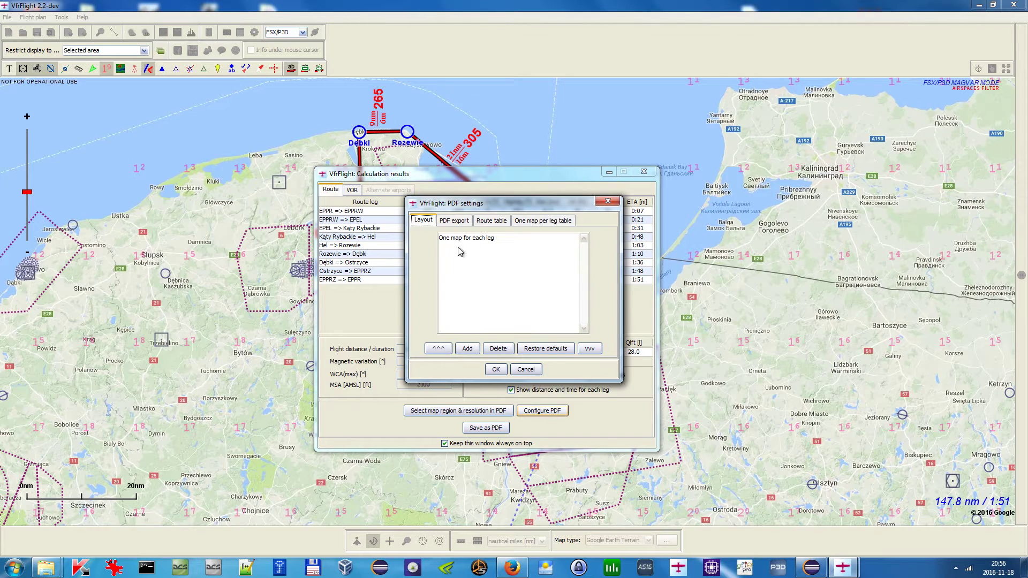
click(484, 239)
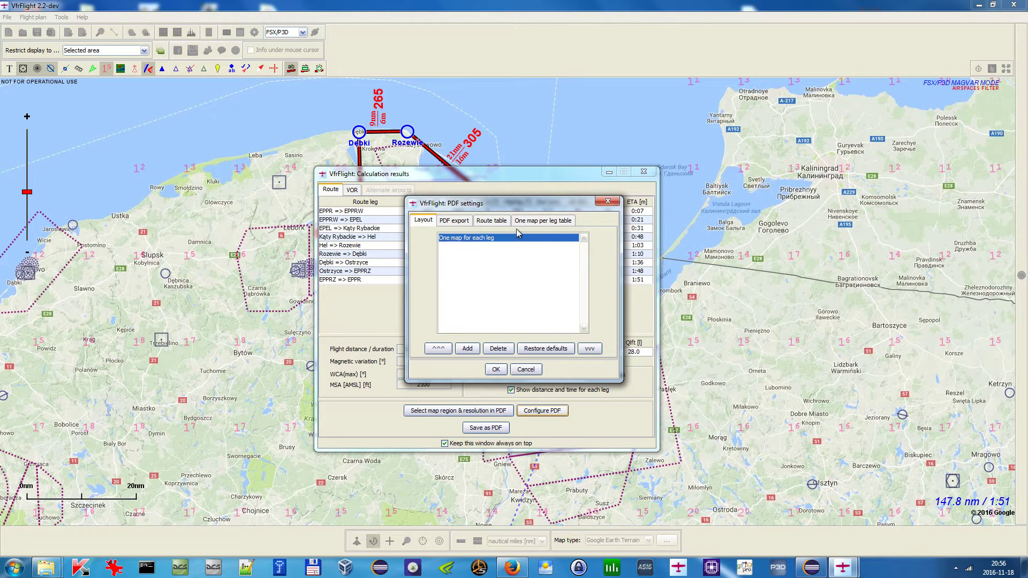
mouse_move(491, 205)
mouse_down()
mouse_move(478, 247)
mouse_move(469, 232)
mouse_move(479, 198)
mouse_up()
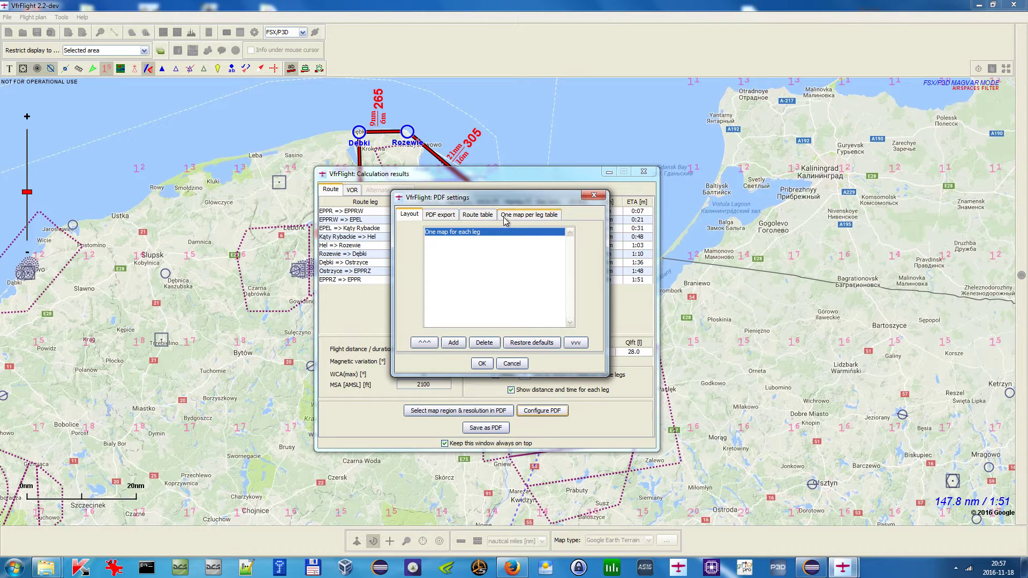
click(526, 216)
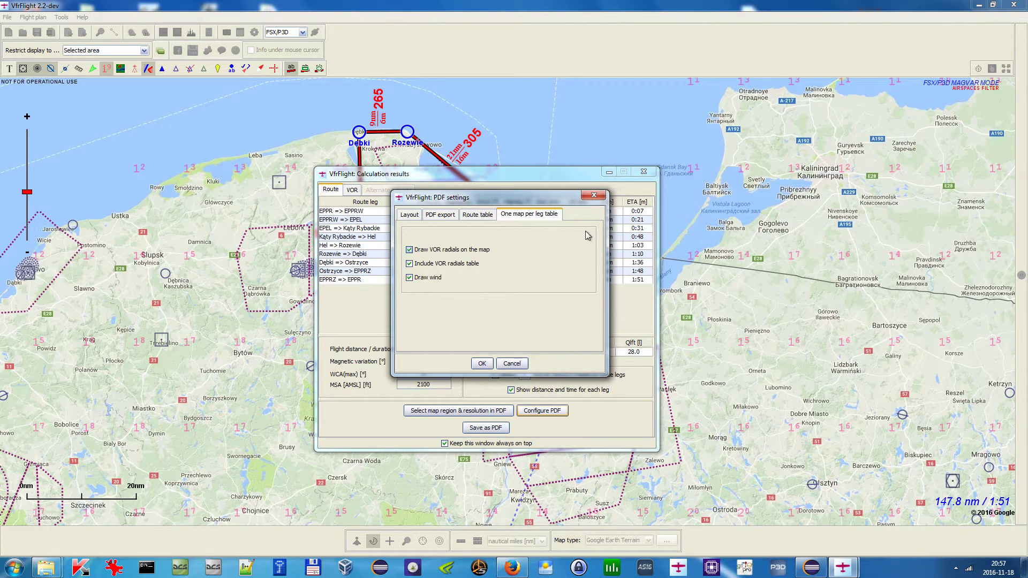
click(412, 215)
click(490, 365)
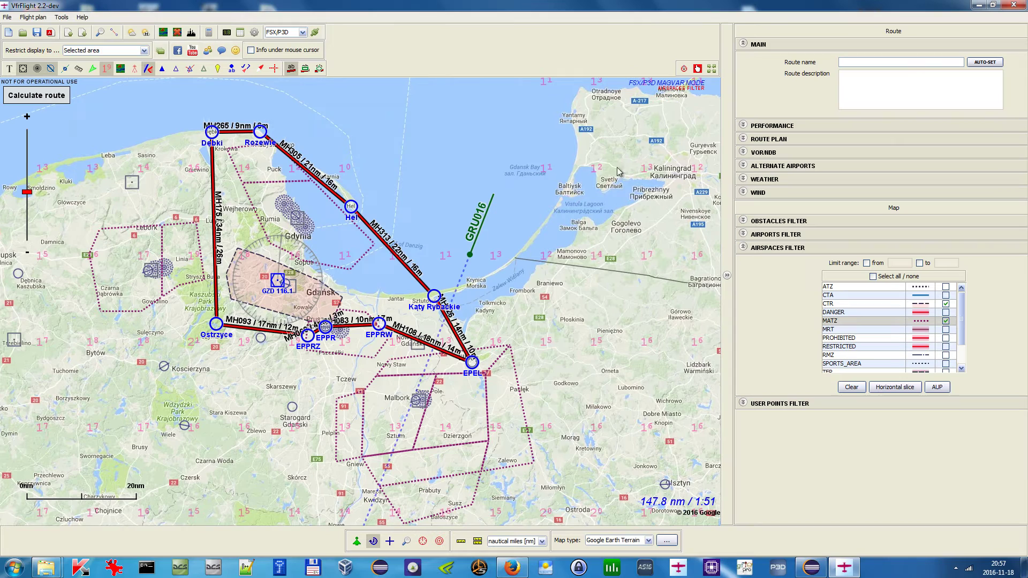
- Close the calculation results and inspect the western and northern legs, from Dębki–Rozewie to Kąty Rybackie
click(644, 172)
drag(419, 168, 456, 206)
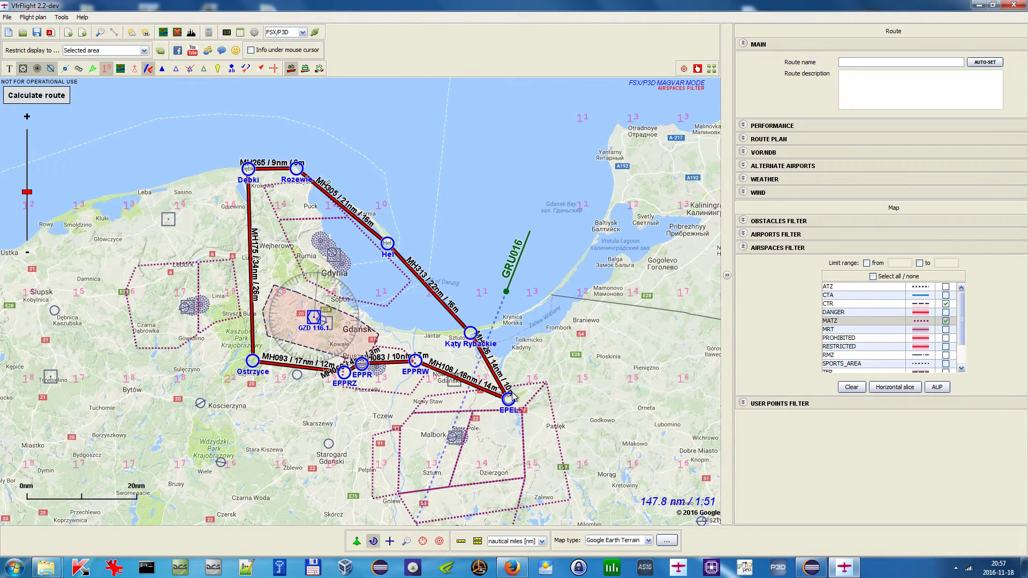
scroll(356, 389, up, 1)
scroll(374, 328, down, 1)
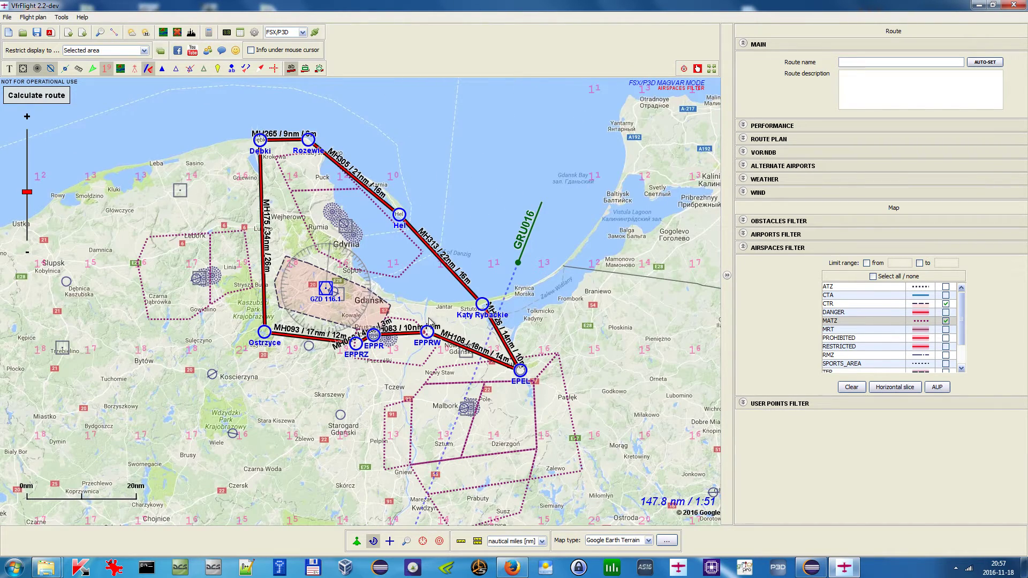
drag(381, 265, 389, 297)
scroll(316, 244, up, 1)
drag(316, 221, 390, 221)
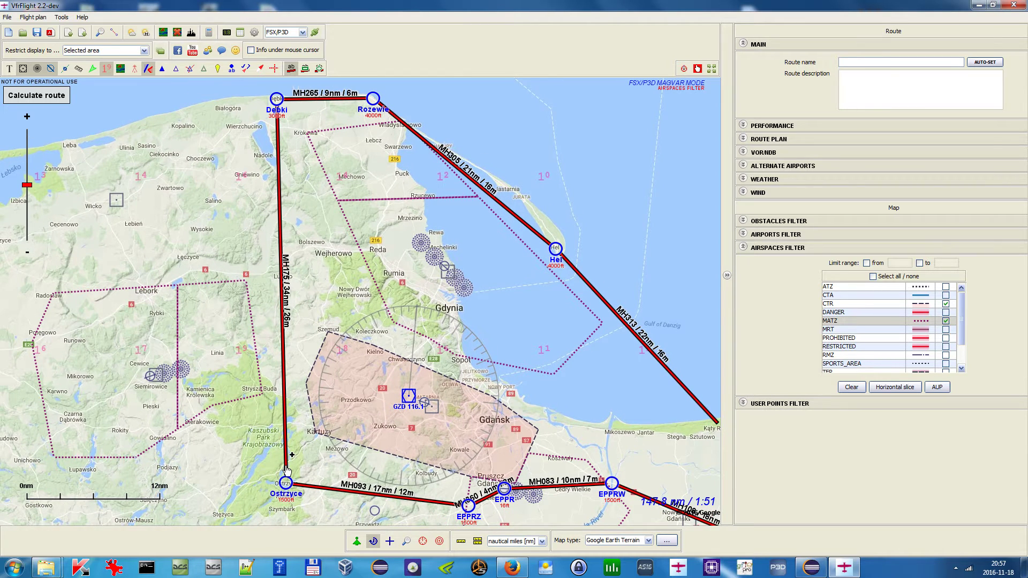
drag(303, 216, 273, 241)
scroll(261, 218, down, 1)
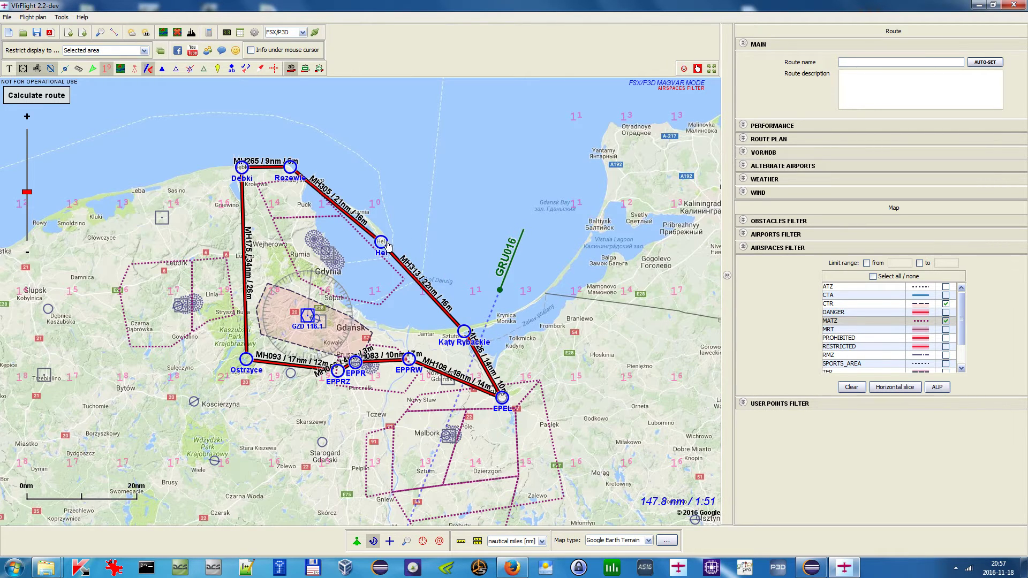
- Inspect the southern route legs around EPPRZ, then bring the northern legs back into view
scroll(417, 272, up, 2)
scroll(388, 289, down, 2)
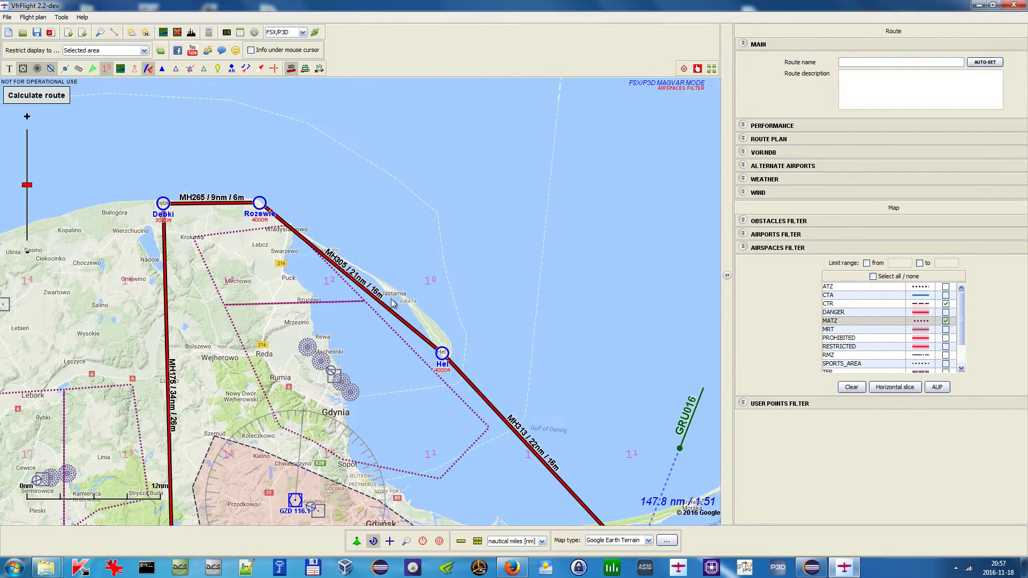
scroll(230, 223, up, 2)
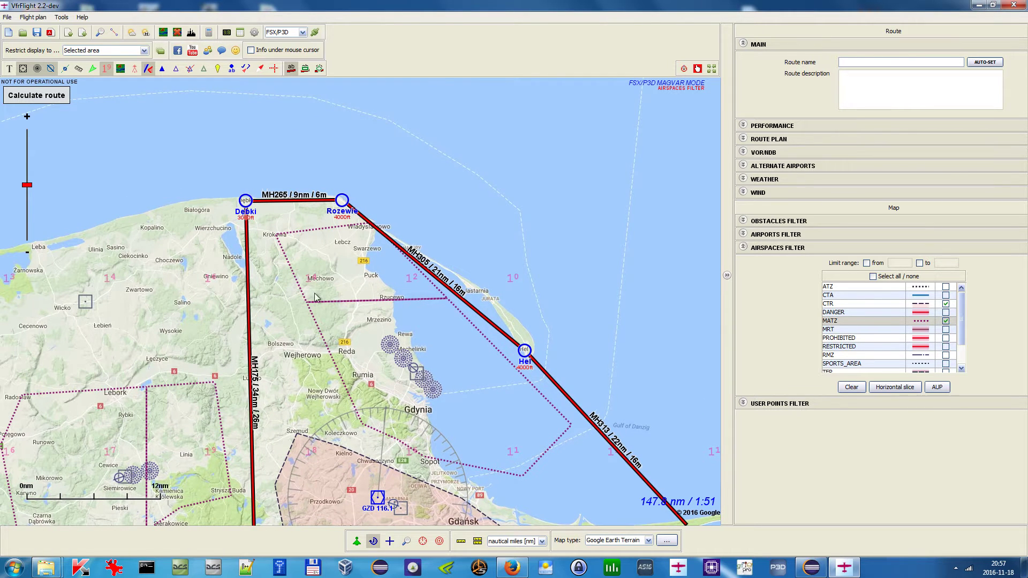
drag(316, 294, 335, 233)
drag(281, 419, 294, 393)
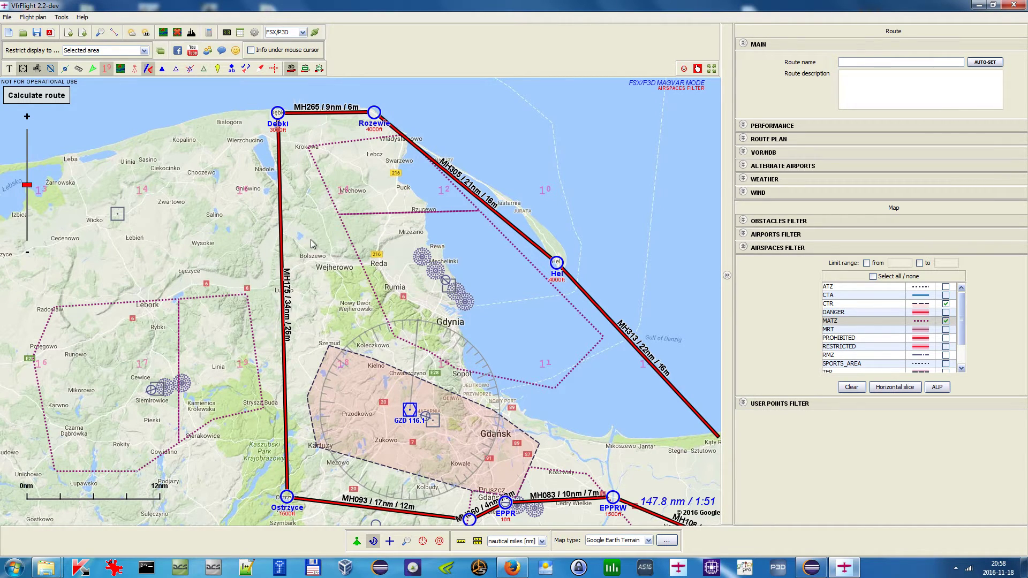
drag(321, 331, 323, 303)
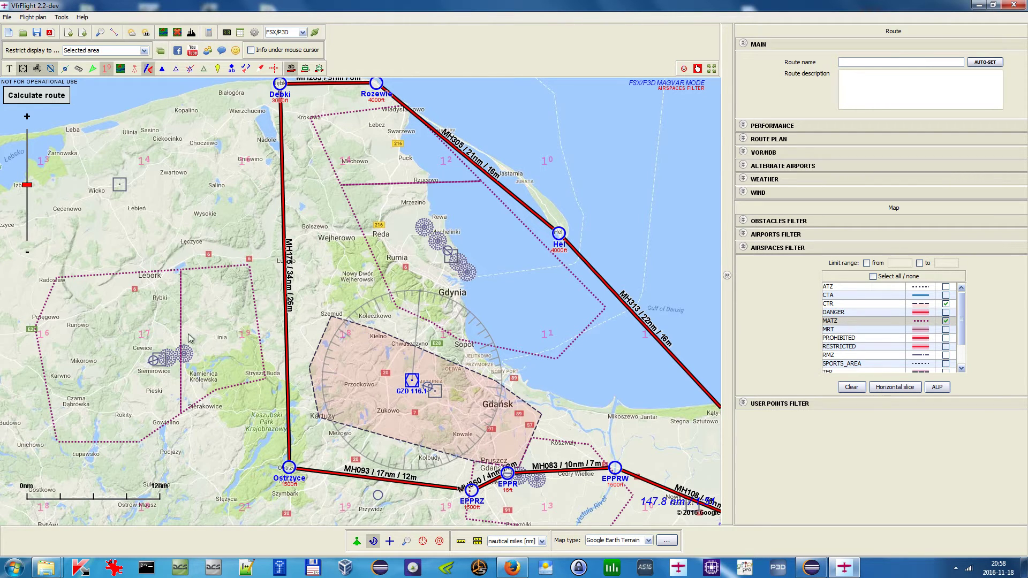
drag(340, 290, 291, 263)
scroll(284, 268, down, 3)
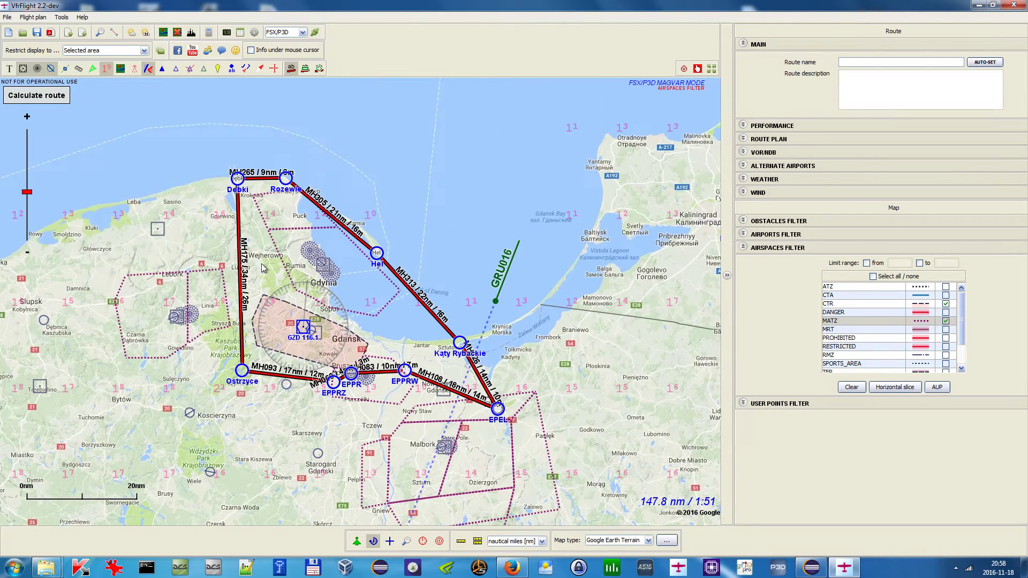
scroll(270, 241, up, 1)
drag(270, 241, 267, 271)
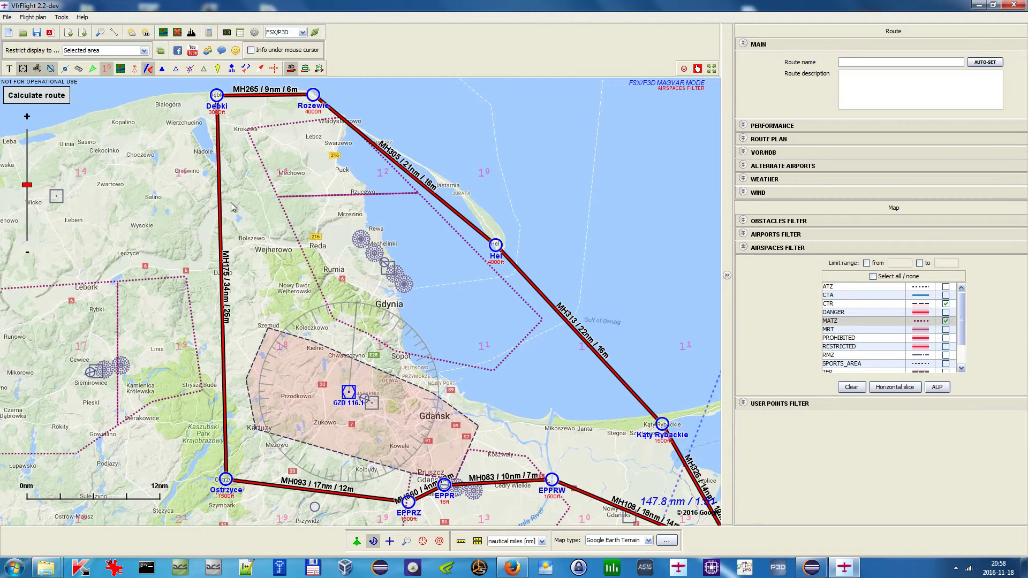
- Recalculate the route and review the PDF settings, leaving them unchanged
click(41, 95)
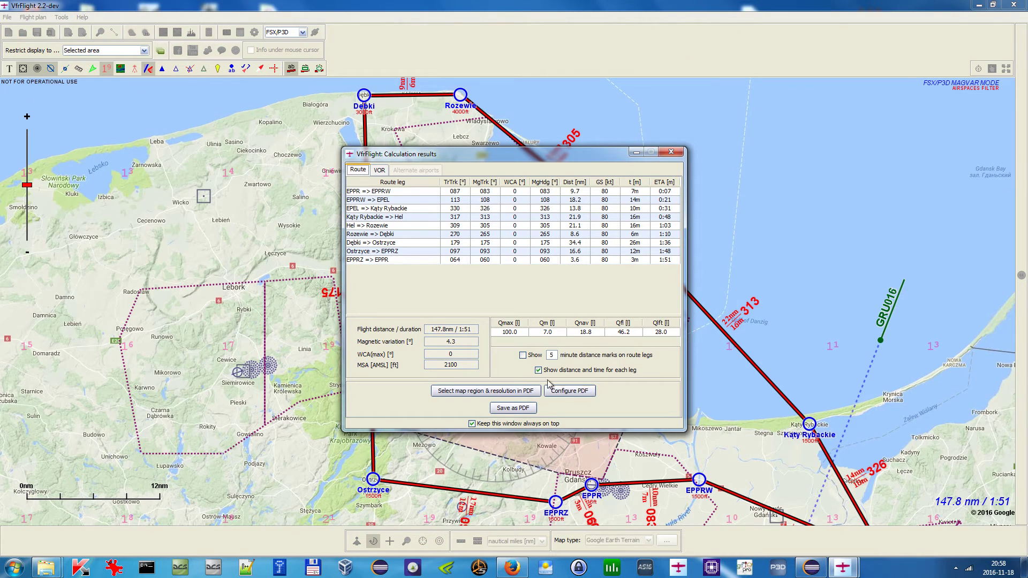
click(587, 396)
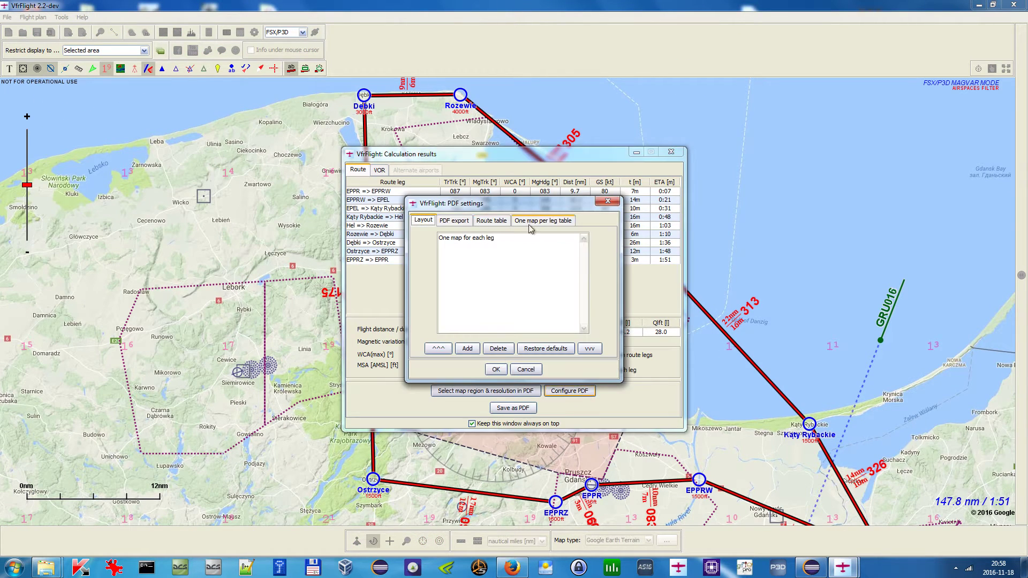
click(547, 220)
click(422, 220)
click(525, 369)
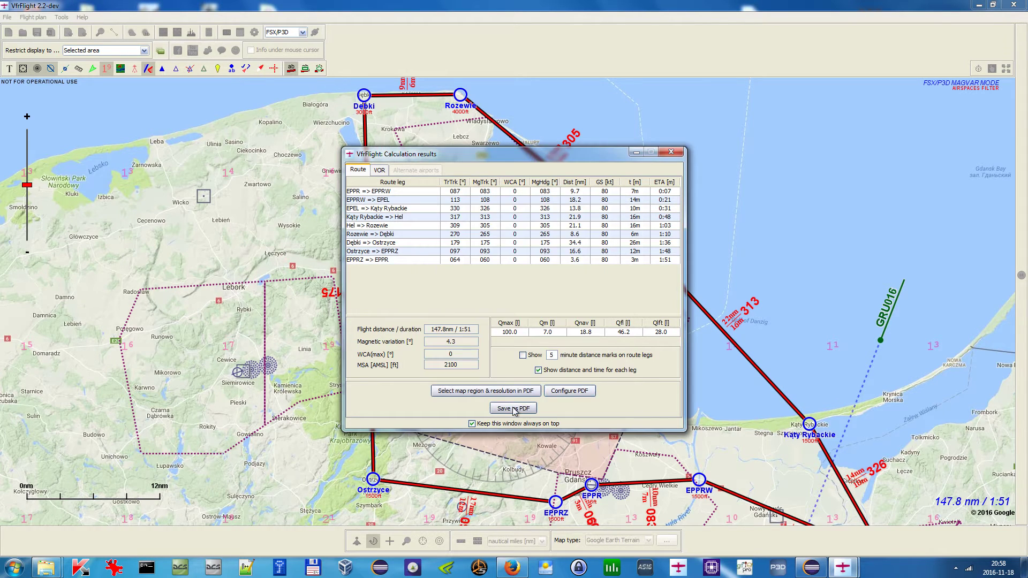
- Save the route as trip_to_hel.pdf, overwriting the existing file
click(513, 408)
click(428, 289)
click(599, 373)
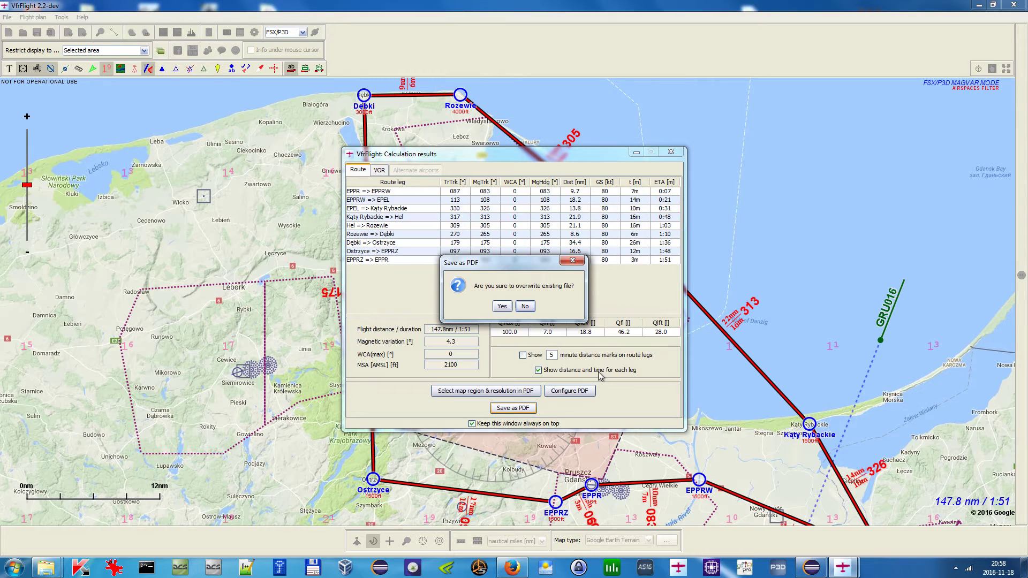
click(511, 301)
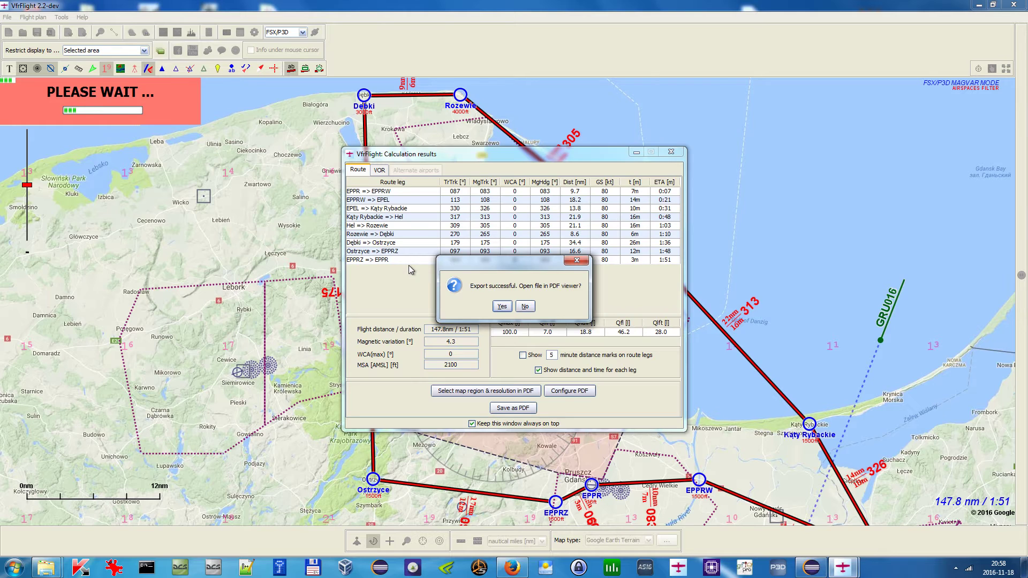
- Open trip_to_hel.pdf in Adobe Reader and scroll from the EPPR => EPPRW leg to page 2, EPPRW => EPEL
click(502, 306)
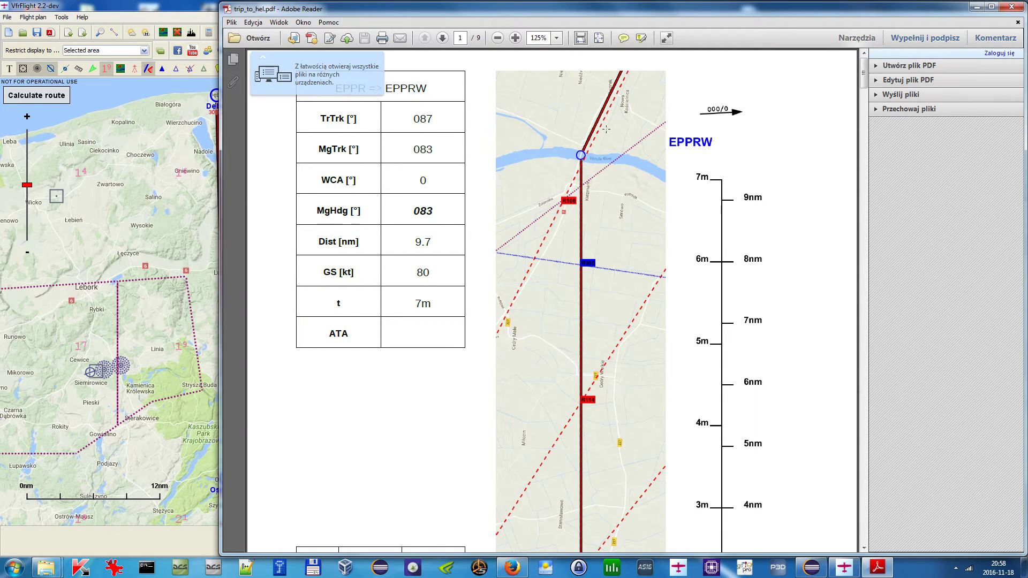
scroll(600, 91, down, 10)
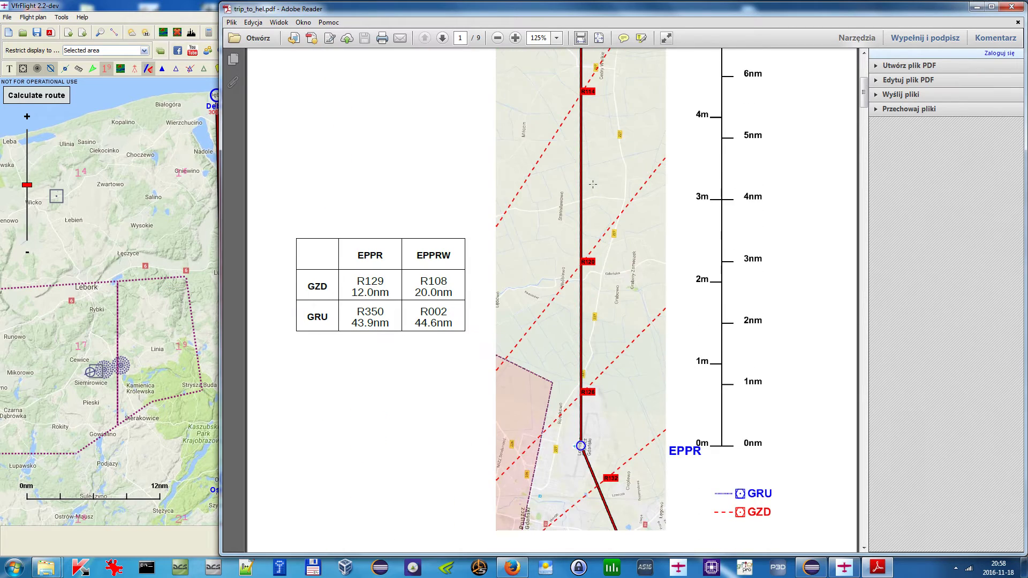
scroll(584, 131, up, 3)
scroll(584, 131, up, 5)
scroll(581, 128, down, 12)
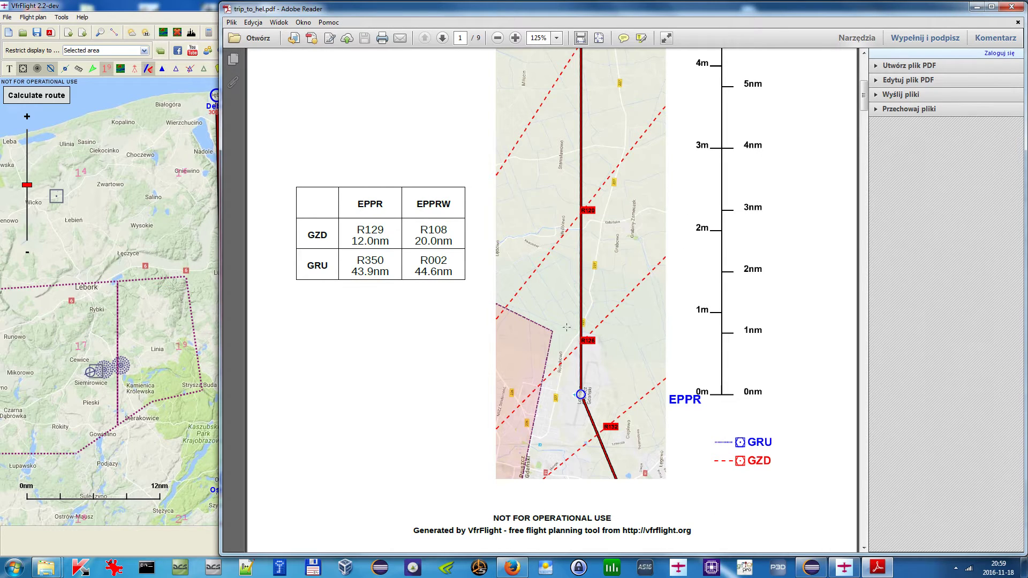
scroll(567, 327, up, 10)
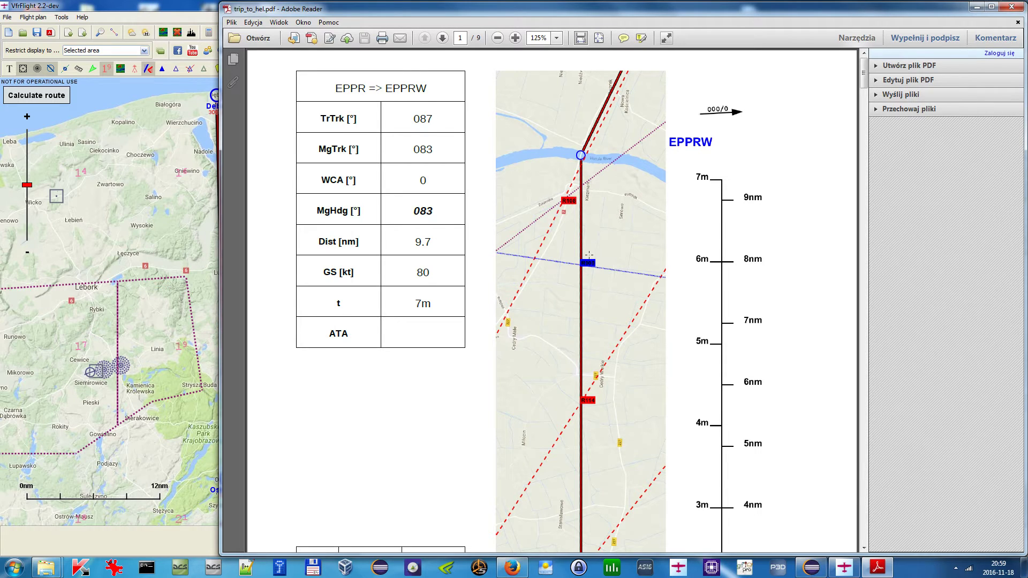
scroll(588, 256, down, 10)
scroll(592, 339, down, 15)
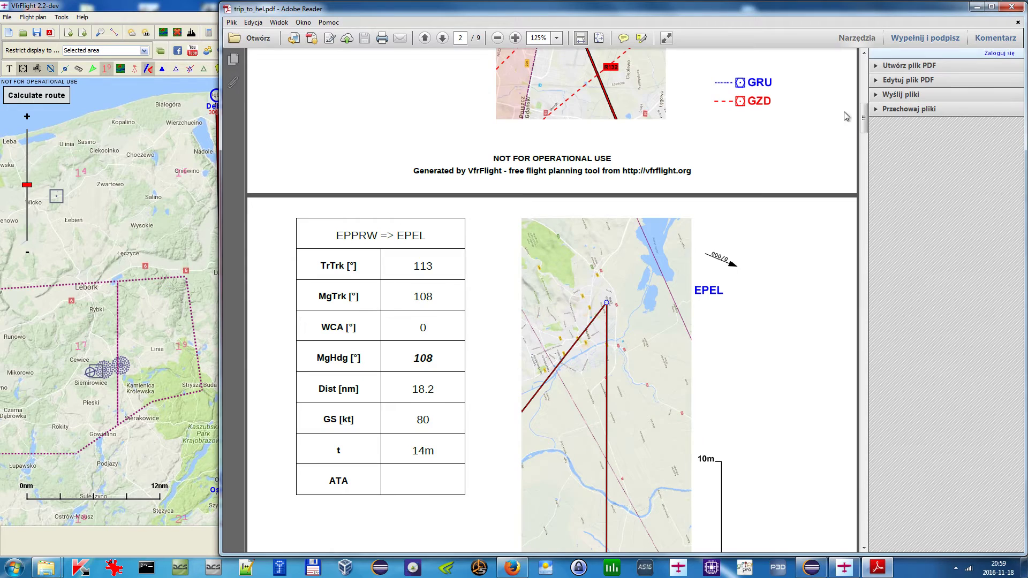
- Jump to page 7 and bring the Dębki => Ostrzyce GZD/GRU radial table into view
drag(864, 118, 854, 420)
scroll(601, 371, up, 10)
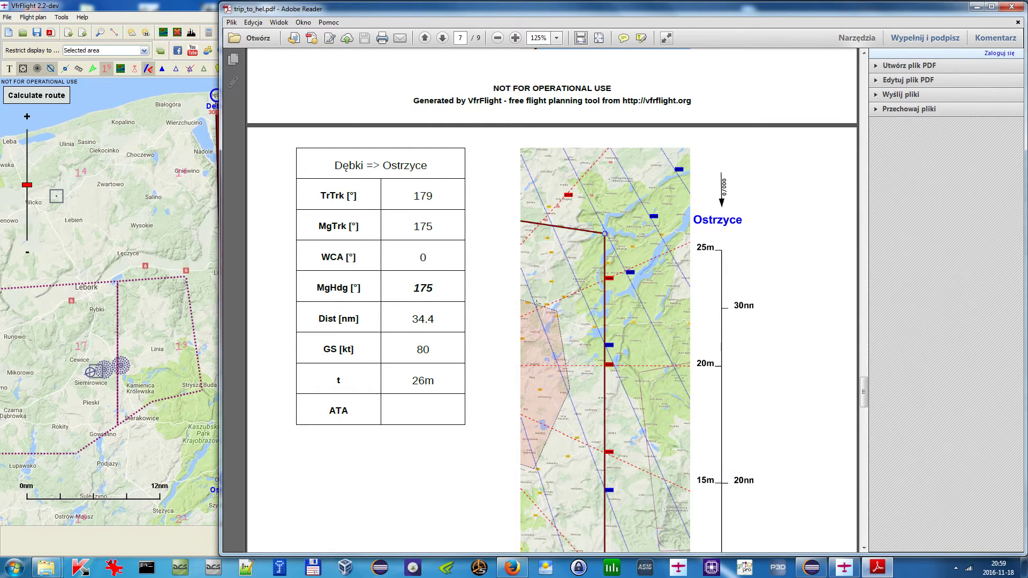
scroll(560, 349, down, 2)
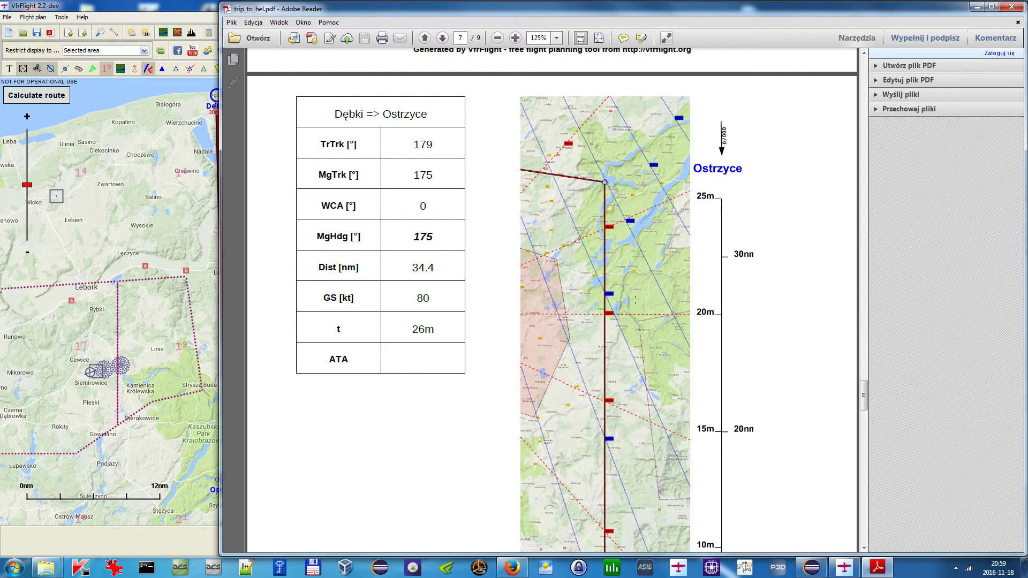
scroll(605, 386, down, 5)
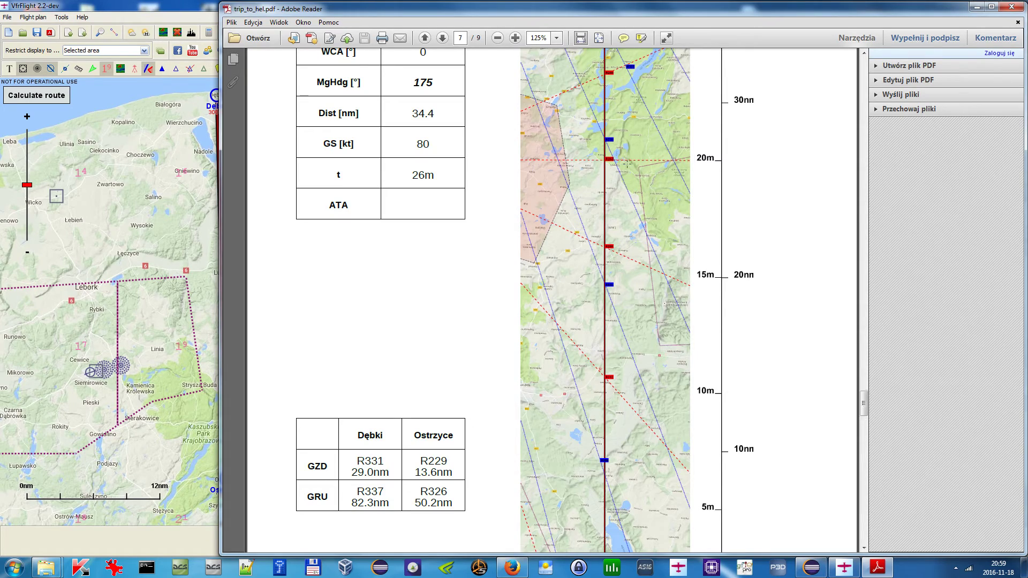
scroll(624, 161, up, 4)
- Zoom the Dębki–Ostrzyce map strip to 400%, back to 150%, then out to 72.6%
scroll(589, 191, up, 8)
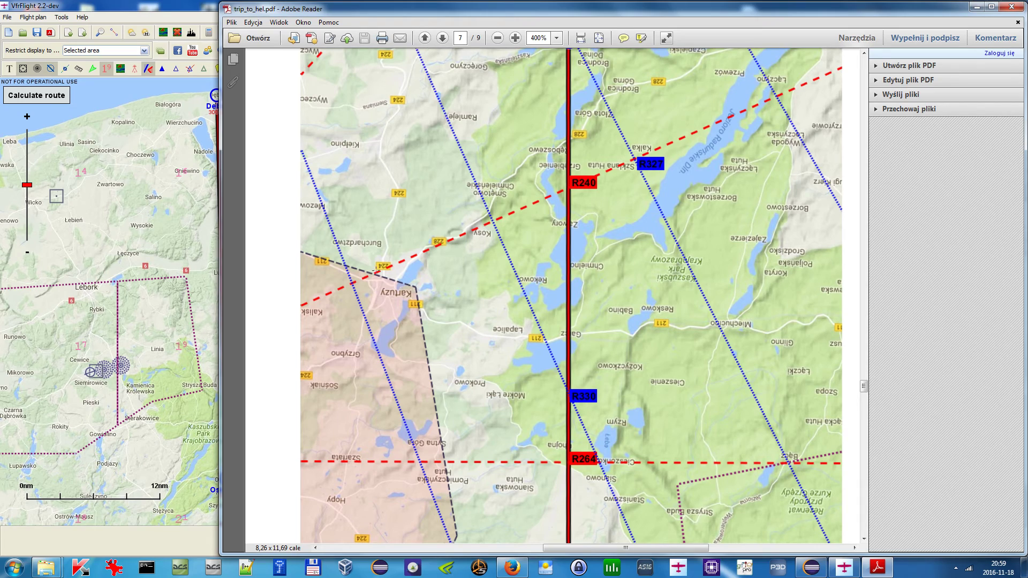
scroll(602, 201, down, 4)
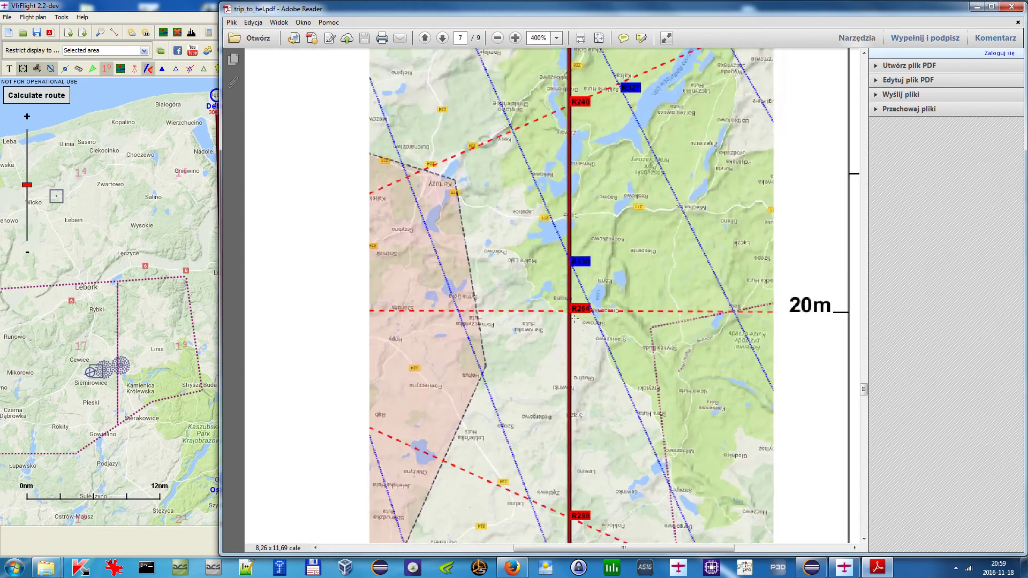
scroll(583, 362, down, 8)
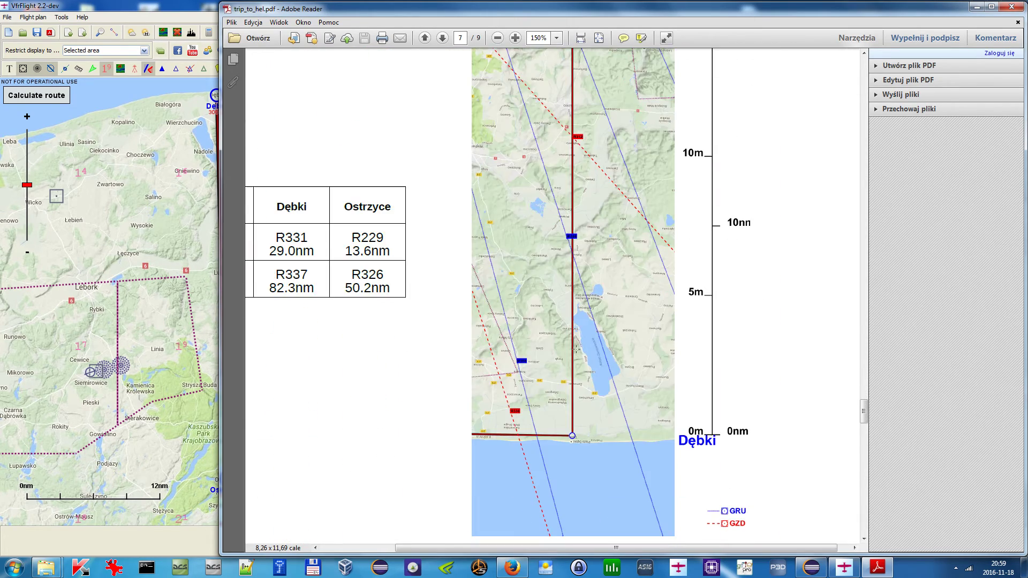
scroll(591, 215, up, 2)
scroll(590, 214, up, 10)
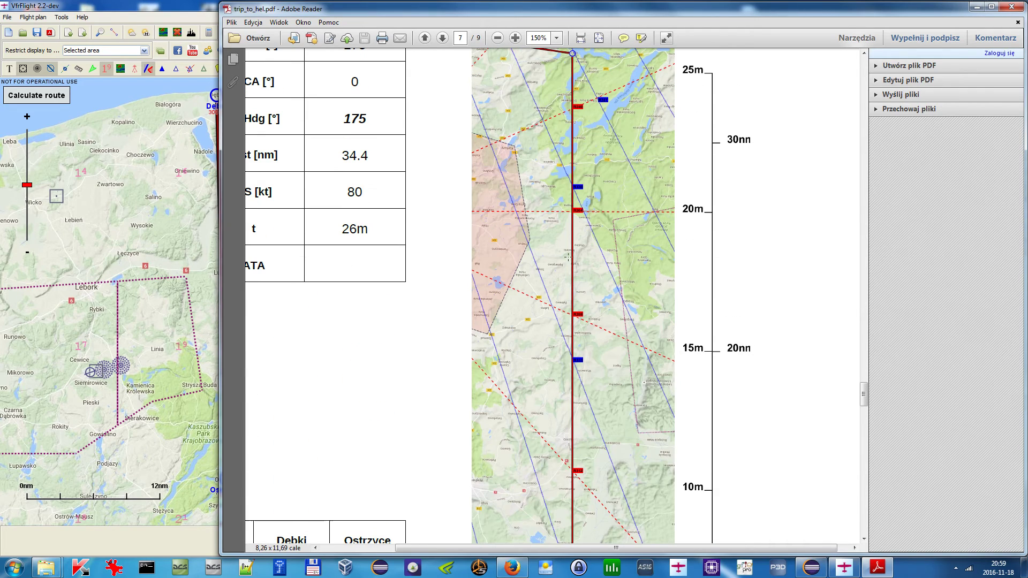
scroll(574, 284, up, 3)
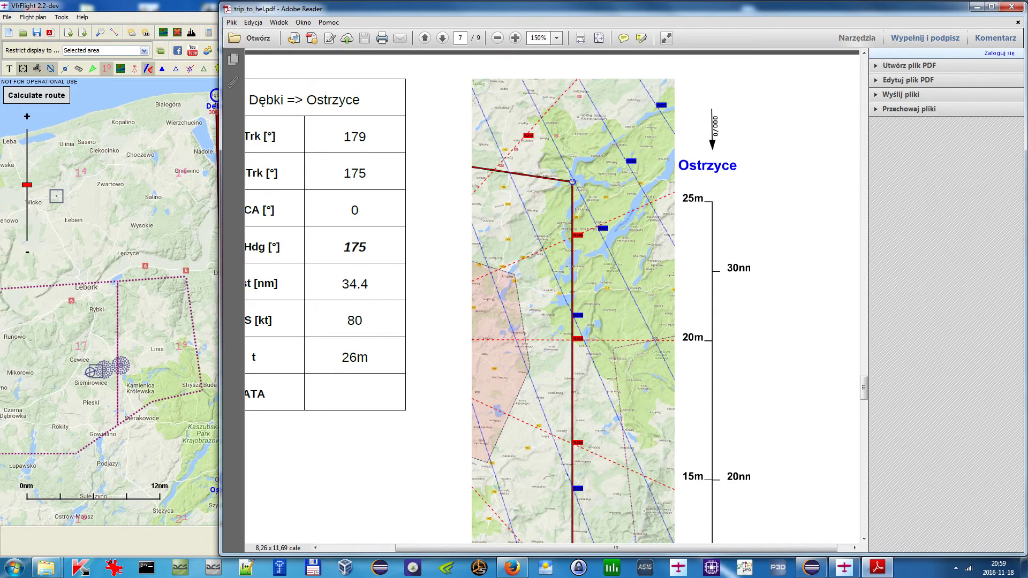
scroll(567, 266, down, 5)
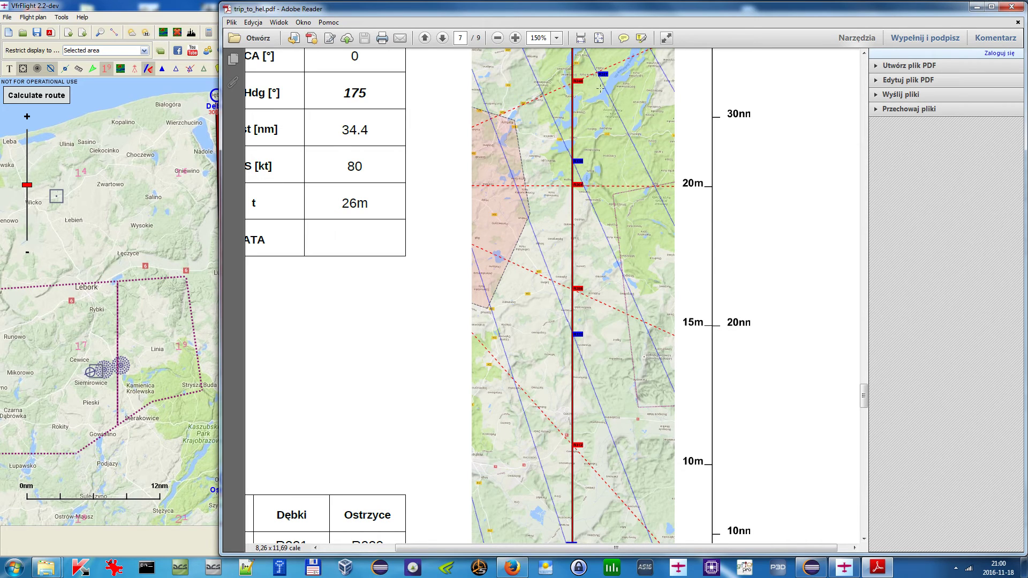
scroll(594, 333, down, 6)
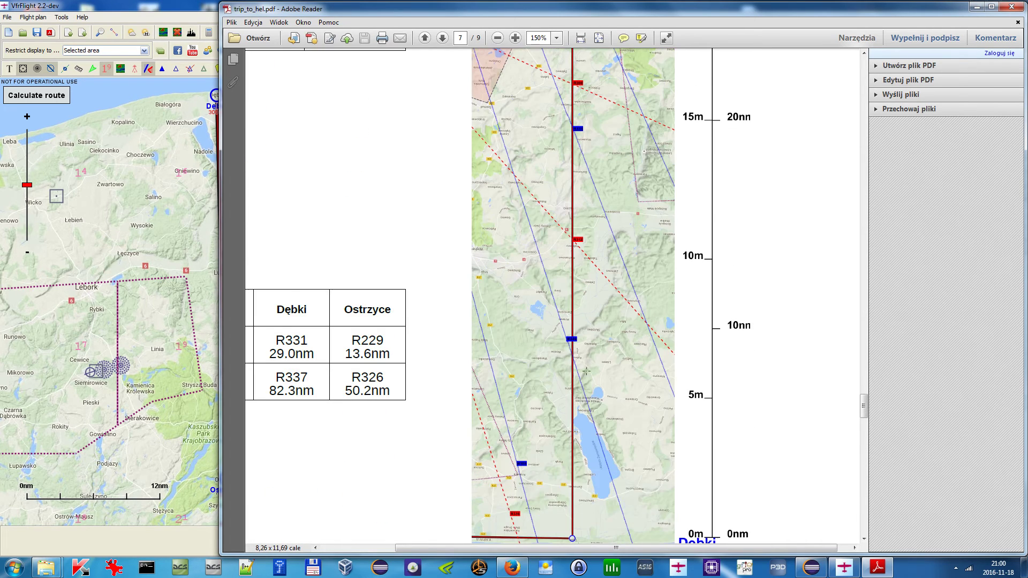
scroll(575, 356, down, 3)
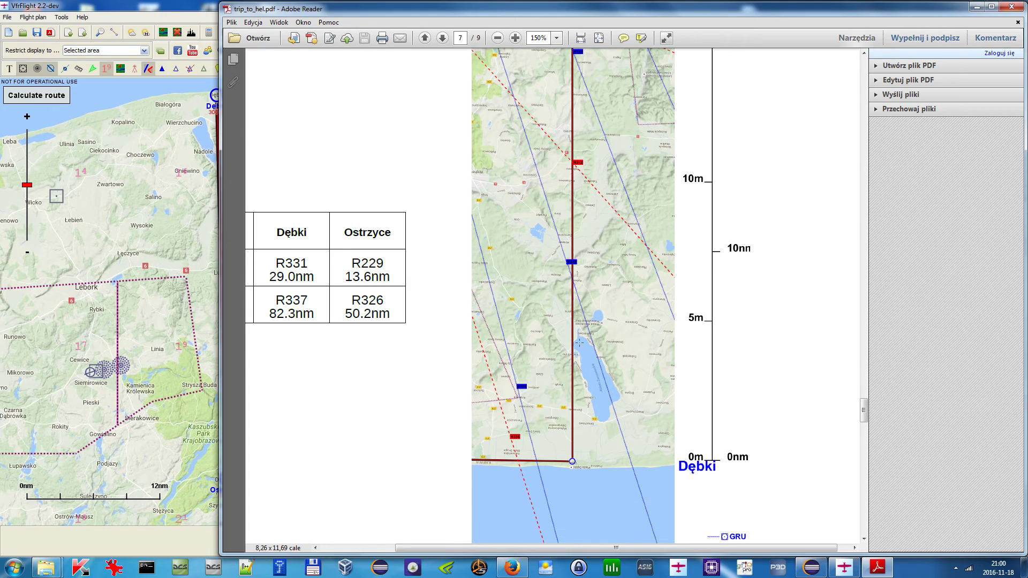
scroll(564, 497, left, 4)
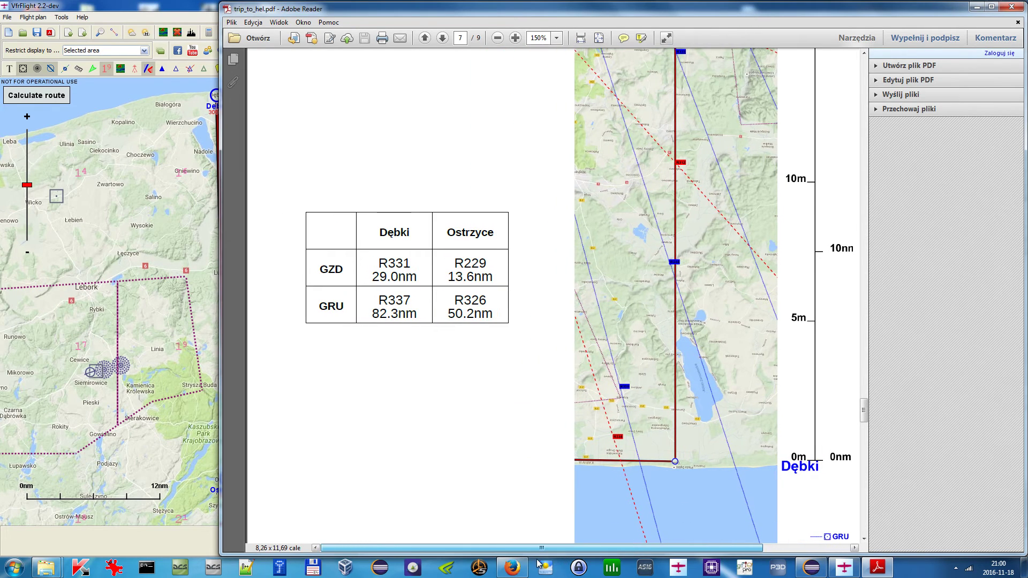
ctrl+scroll(525, 507, down, 4)
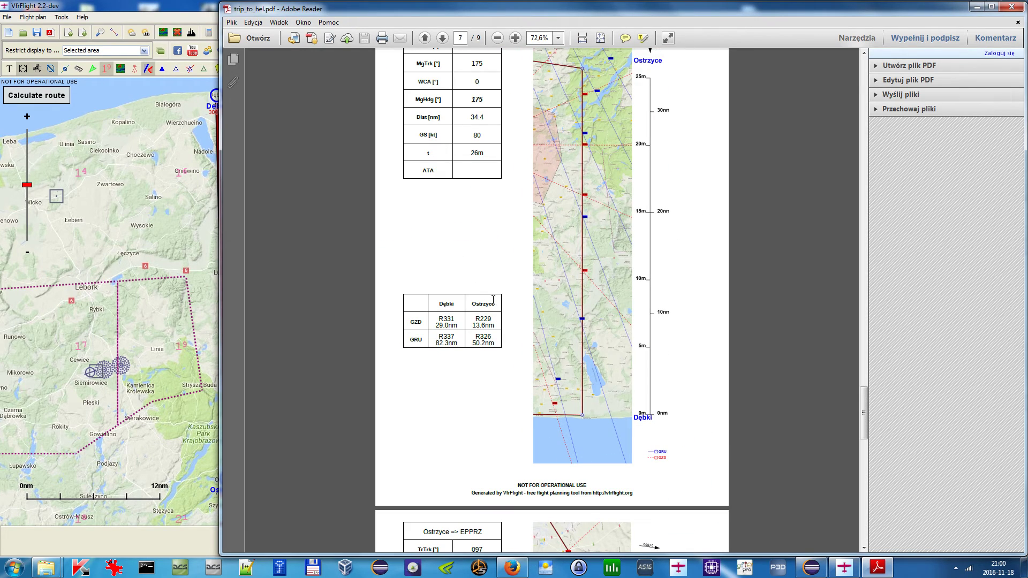
- Scroll up to page 6 and highlight the Rozewie GZD R348 26.7 nm entry, then clear it
scroll(513, 348, up, 15)
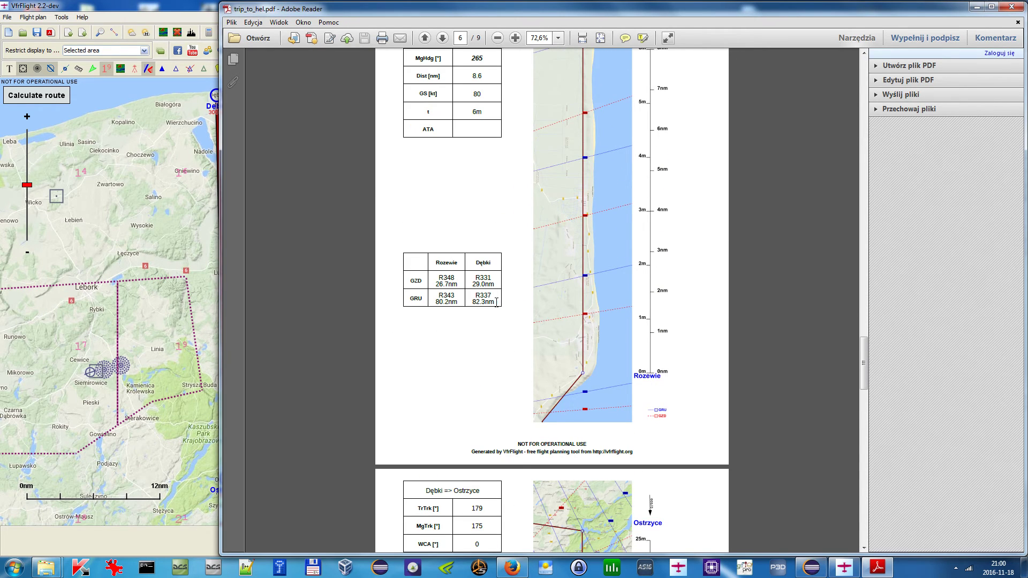
scroll(496, 304, up, 5)
scroll(497, 304, down, 3)
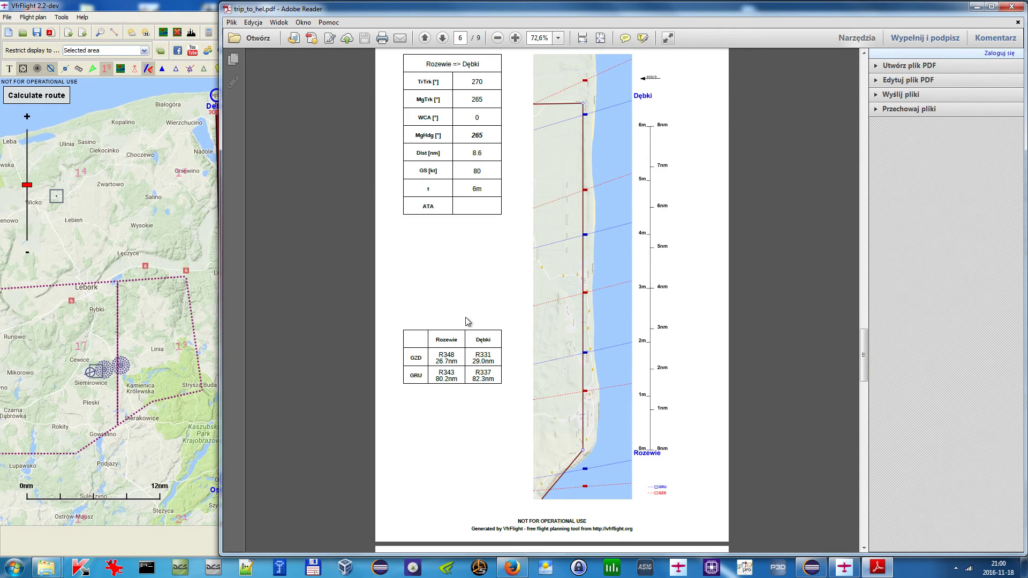
drag(436, 353, 461, 367)
click(616, 388)
- Return to page 7, close Adobe Reader, and zoom VfrFlight's map out to the full route
scroll(540, 251, down, 5)
scroll(511, 294, up, 7)
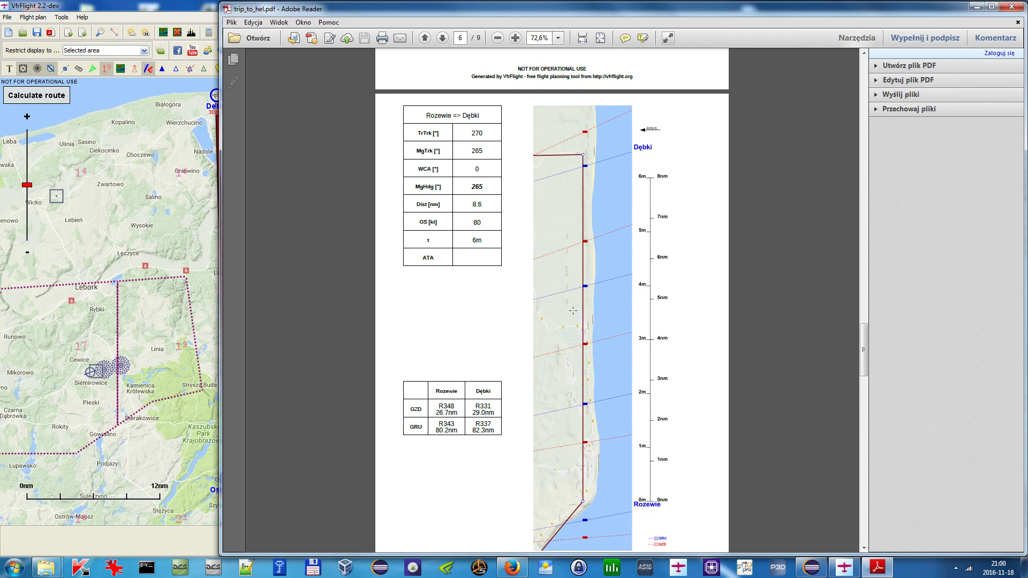
scroll(600, 214, down, 10)
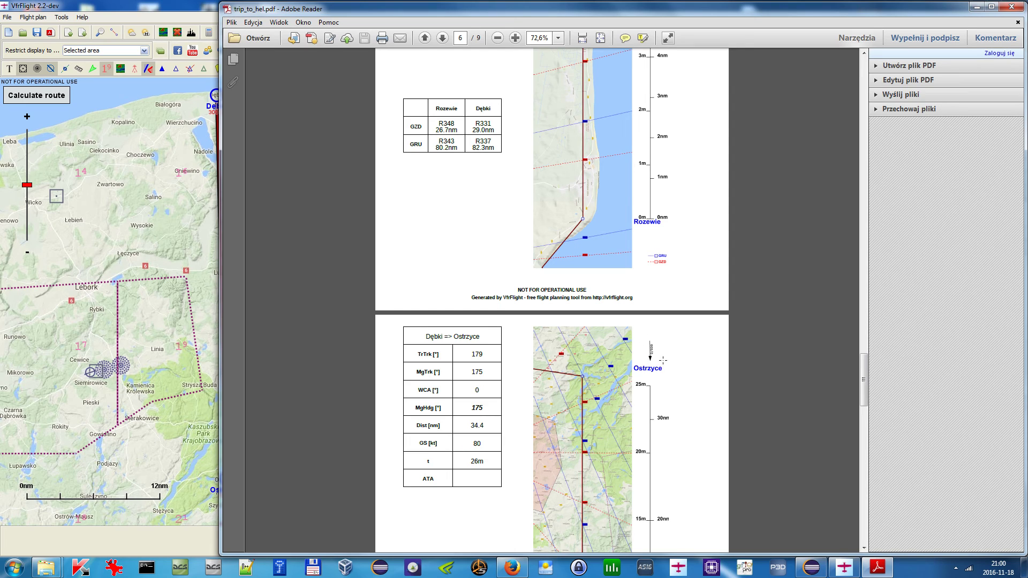
scroll(663, 361, down, 3)
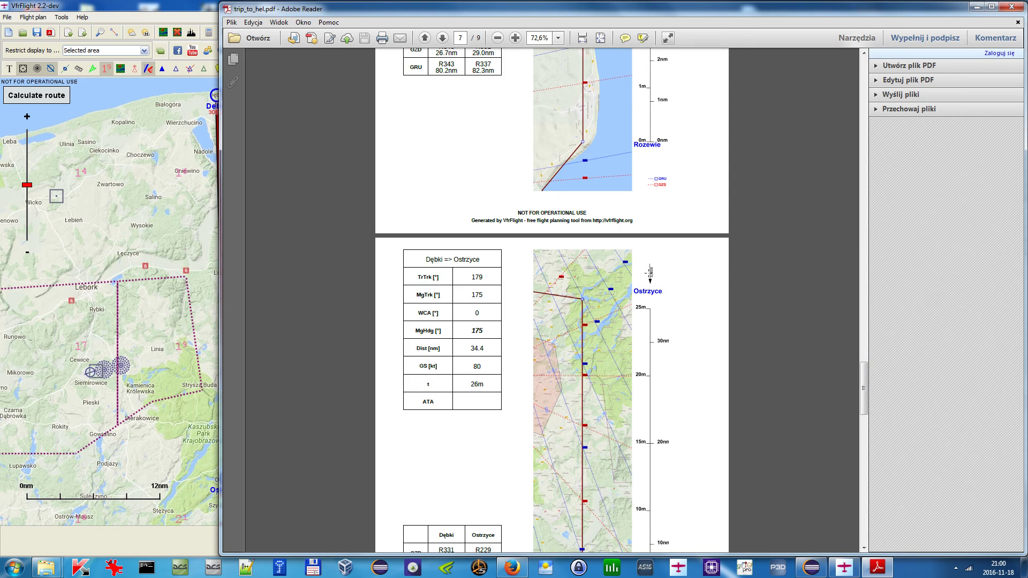
scroll(652, 297, down, 5)
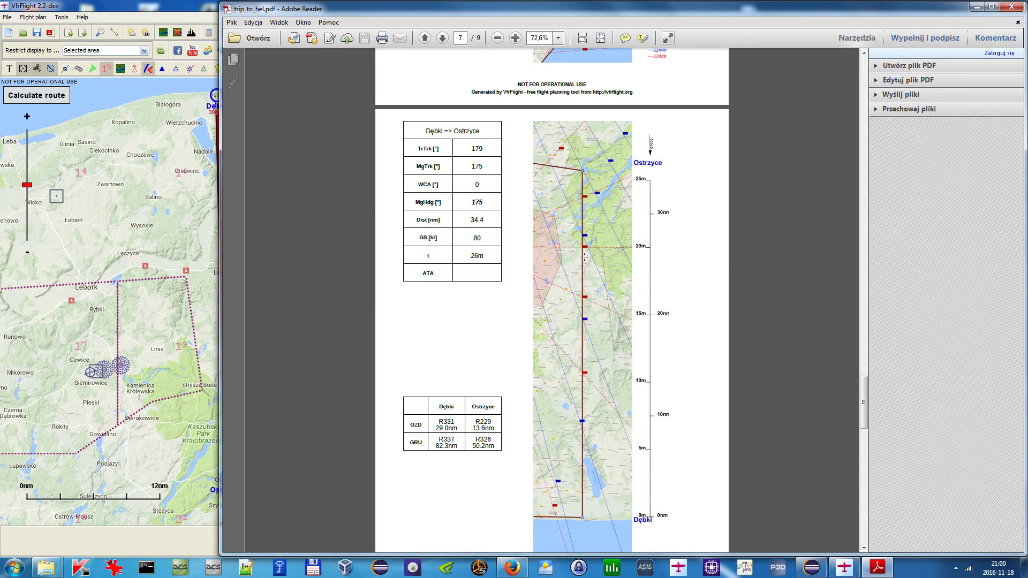
click(1012, 7)
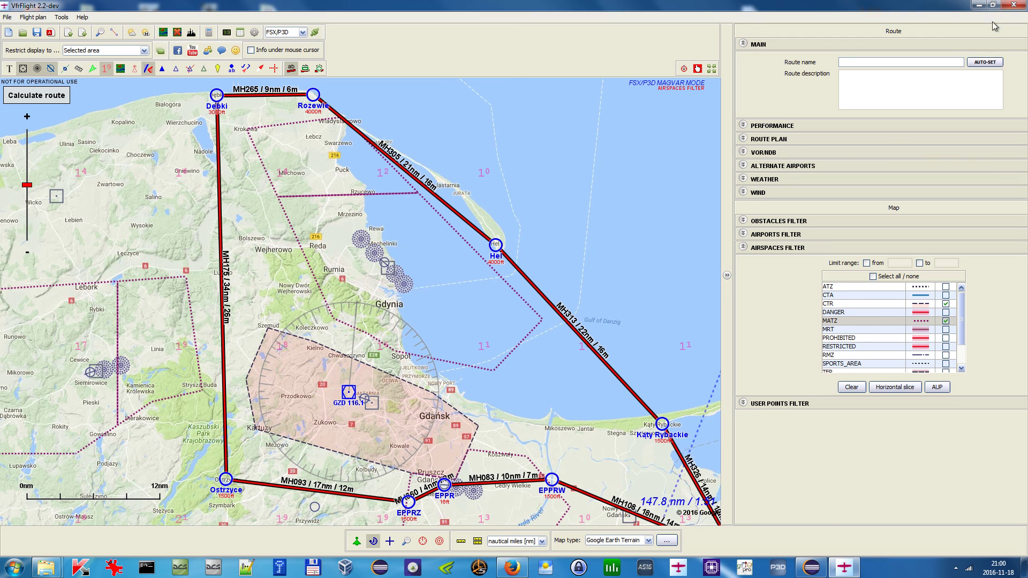
scroll(402, 277, down, 2)
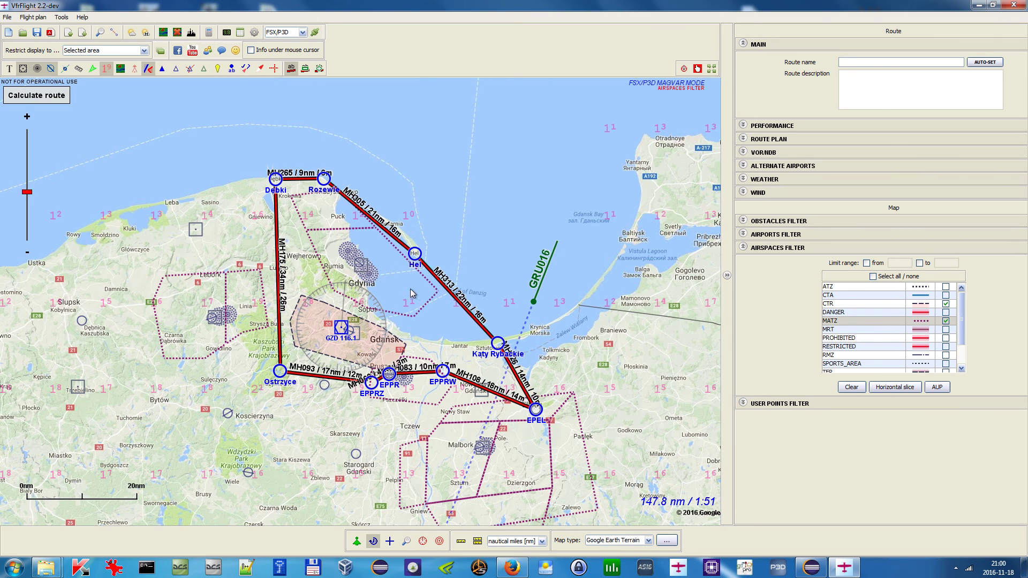